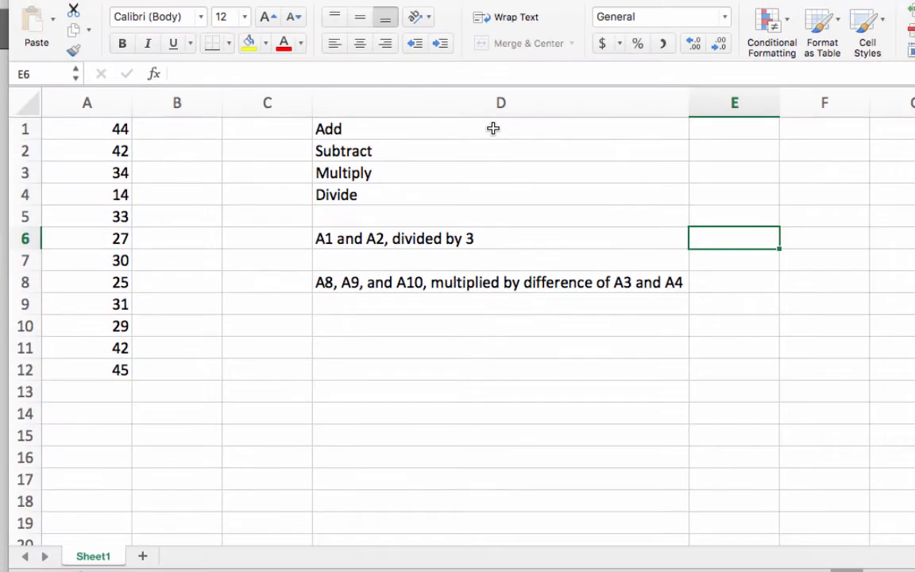
- Add A3 and A6 with the formula =A3+A6 in cell E1, and reselect the cell to check its formula
click(705, 131)
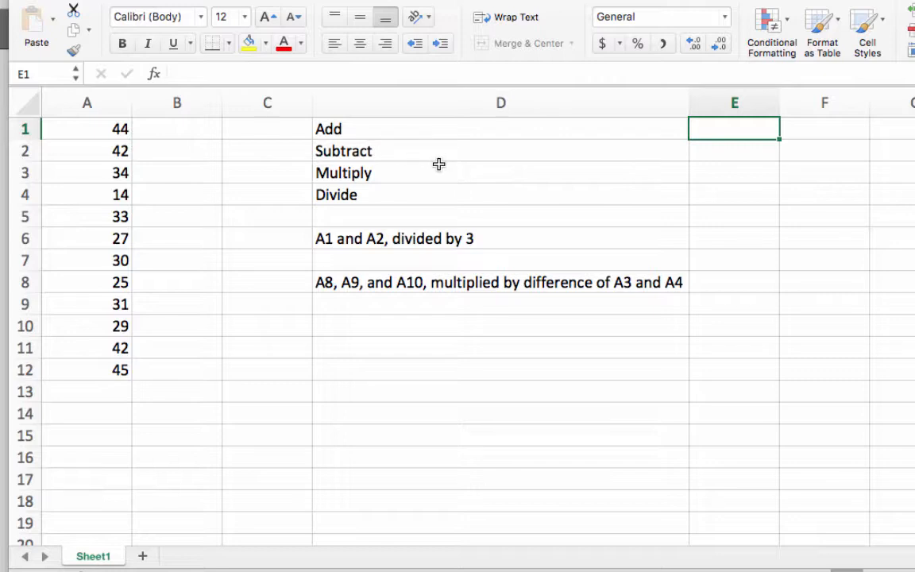
text(=)
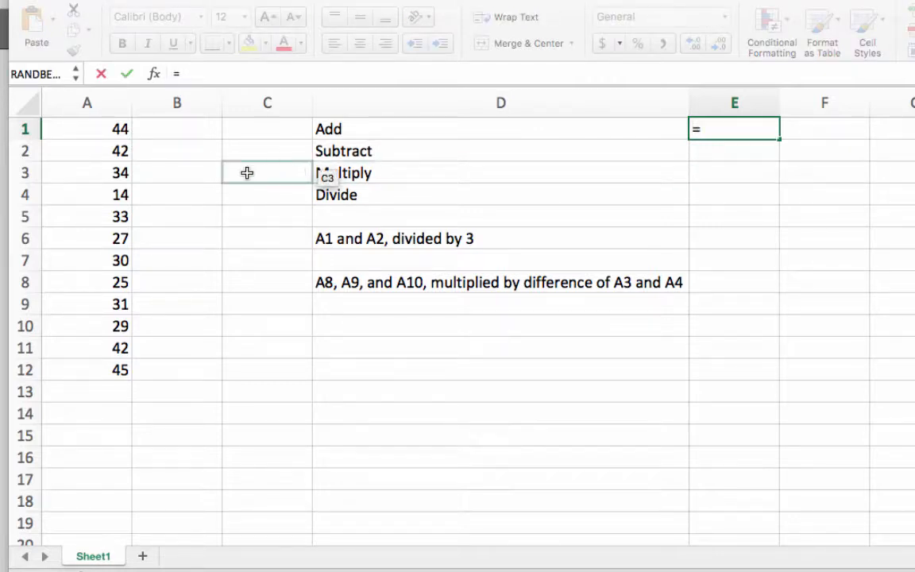
click(98, 173)
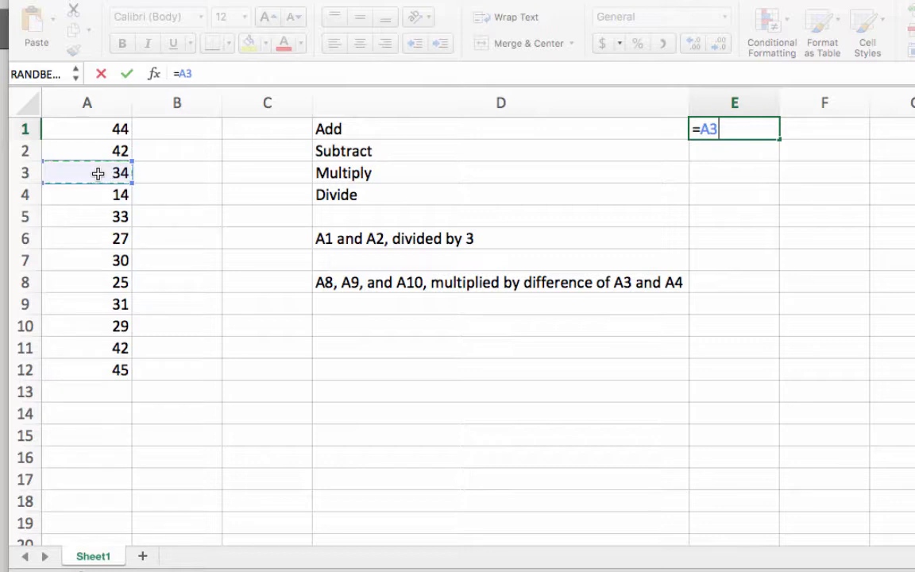
text(+)
click(89, 238)
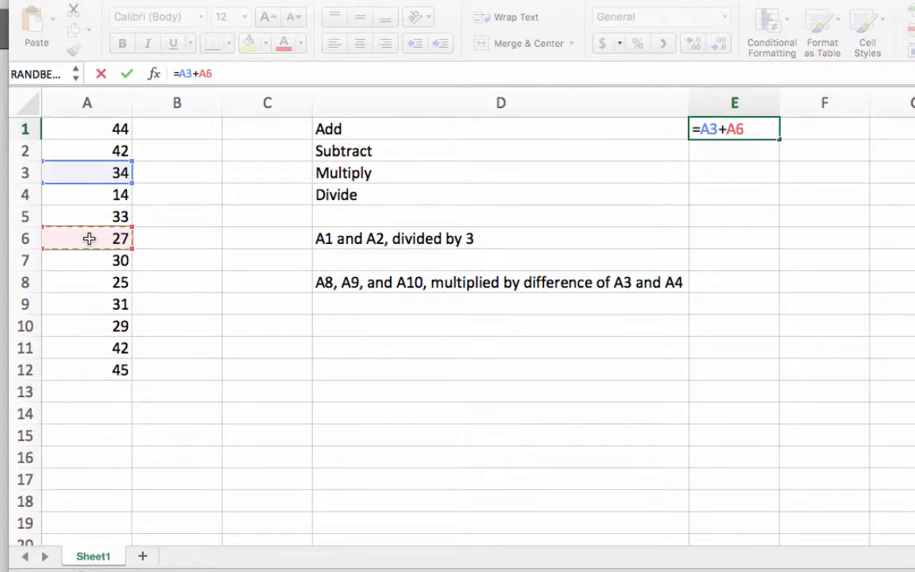
key(Return)
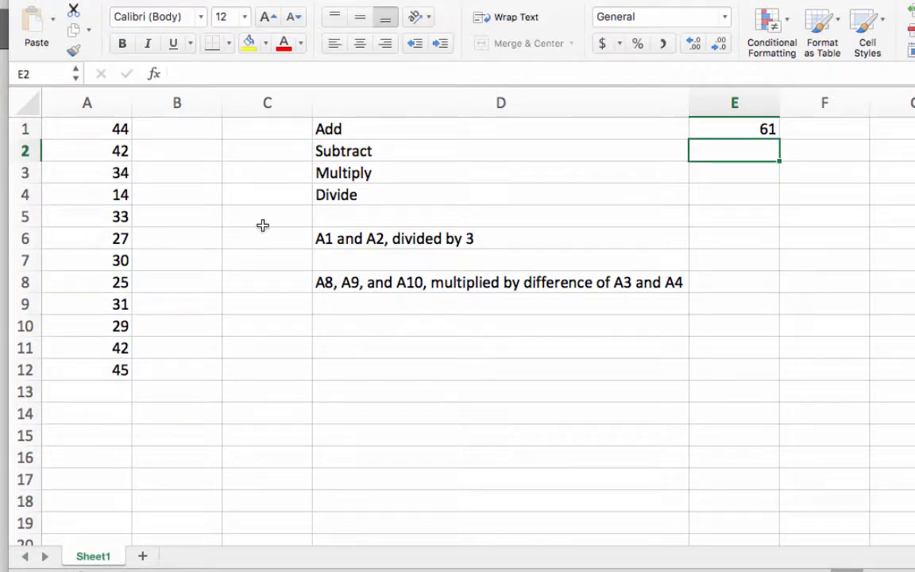
click(749, 128)
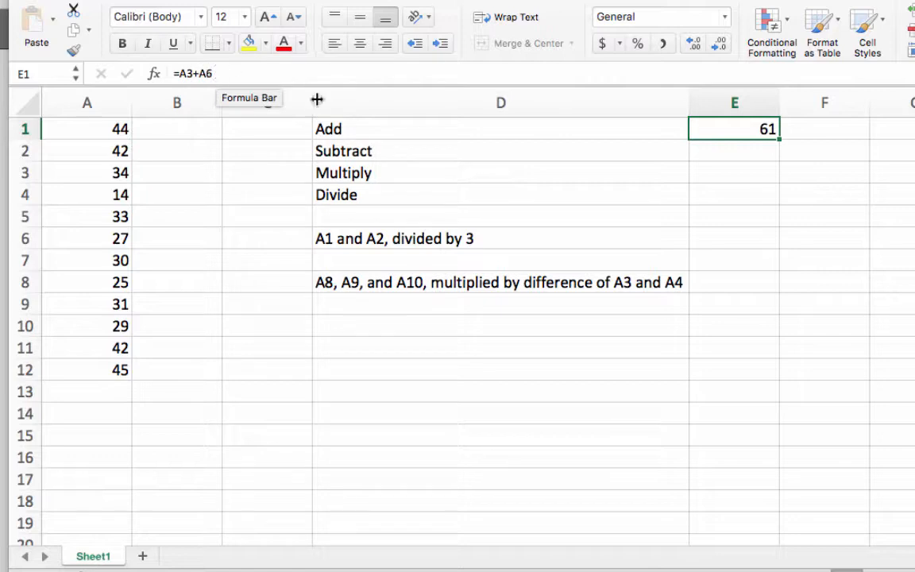
- Subtract A8 from A7 with the formula =A7-A8 in cell E2, beside the Subtract label
click(757, 149)
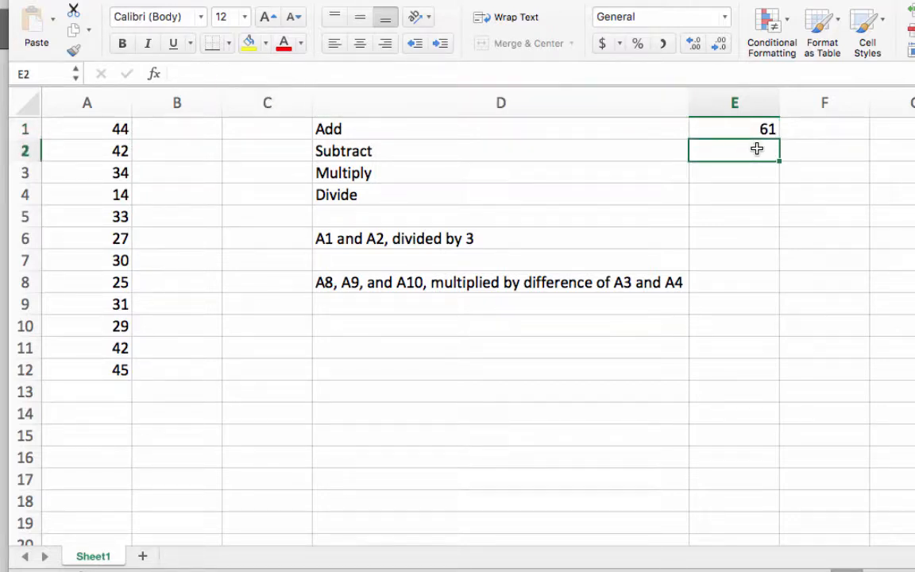
text(=)
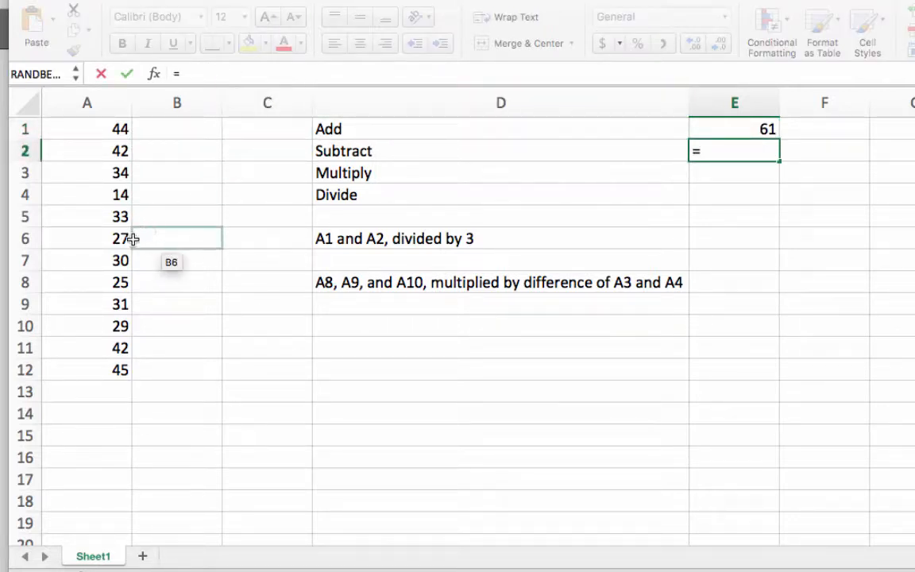
click(111, 266)
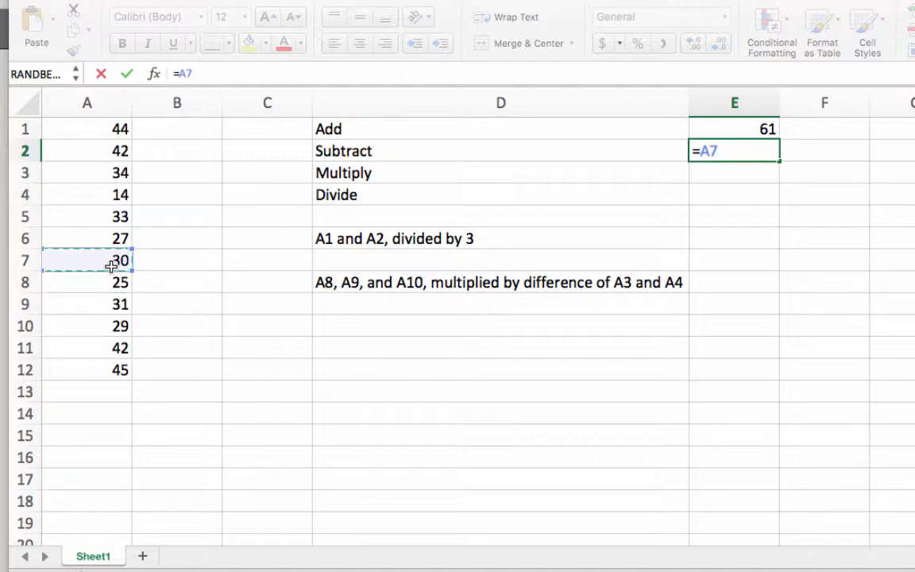
text(-)
click(85, 284)
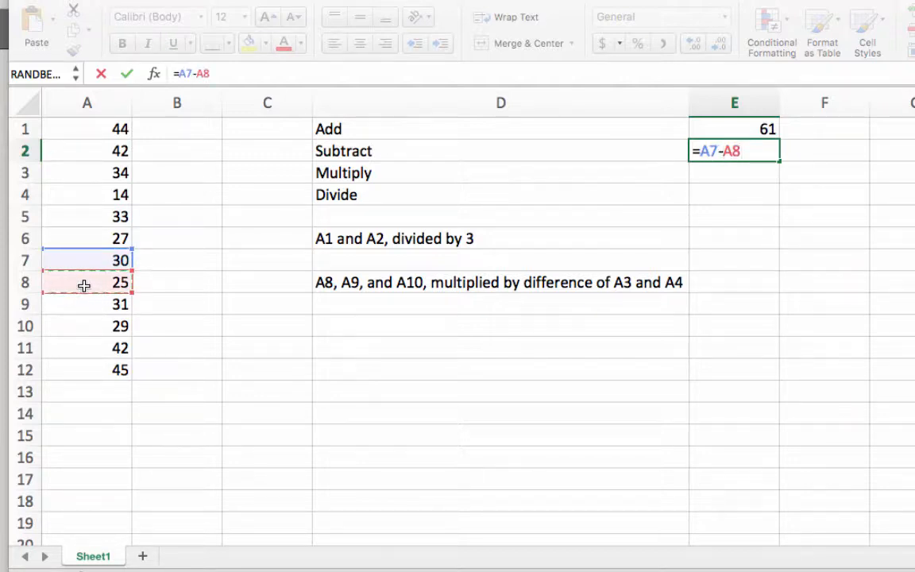
key(Return)
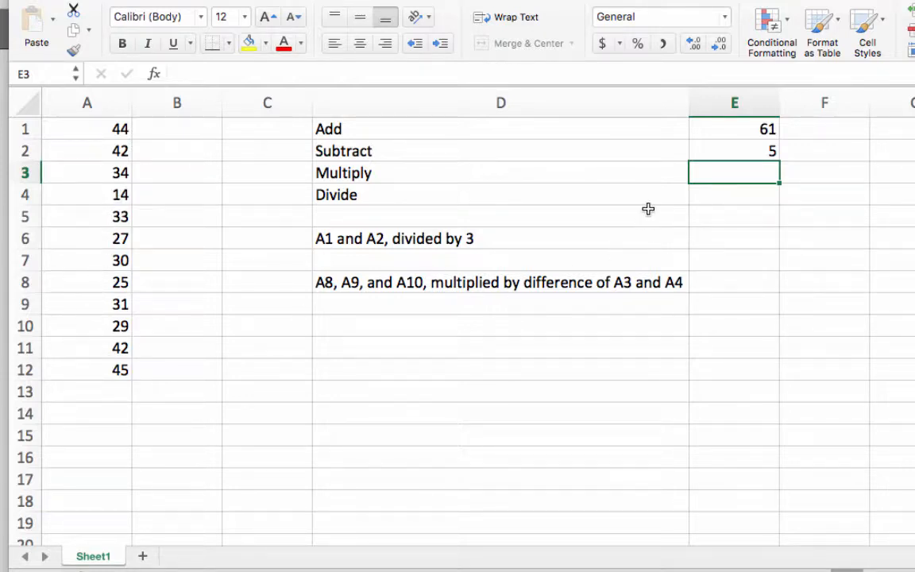
- Multiply A11 by A12 with the formula =A11*A12 in cell E3, beside the Multiply label
text(=)
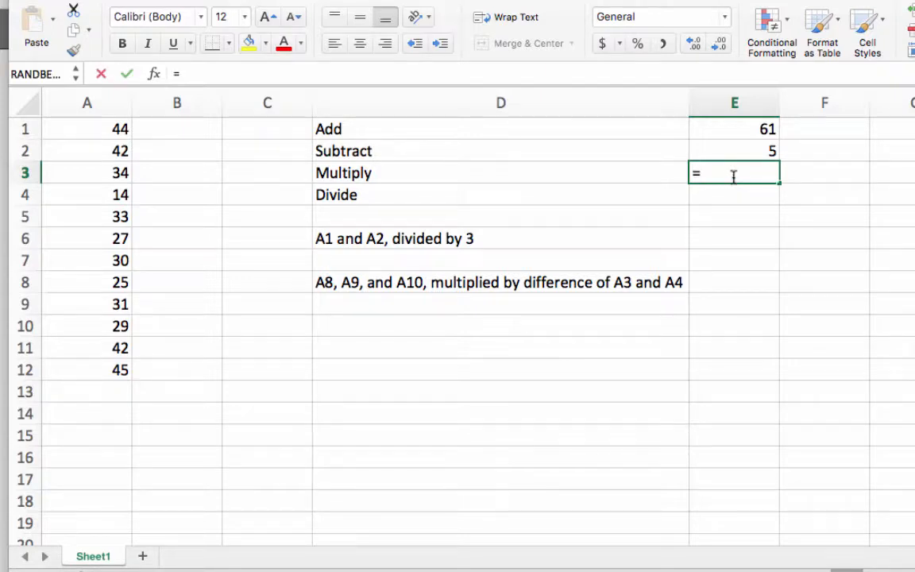
click(107, 349)
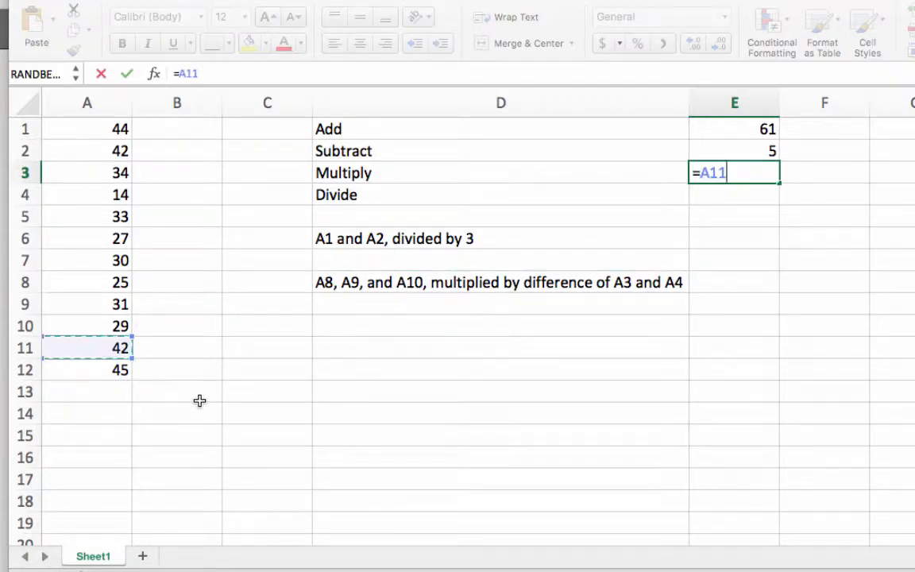
text(*)
click(99, 377)
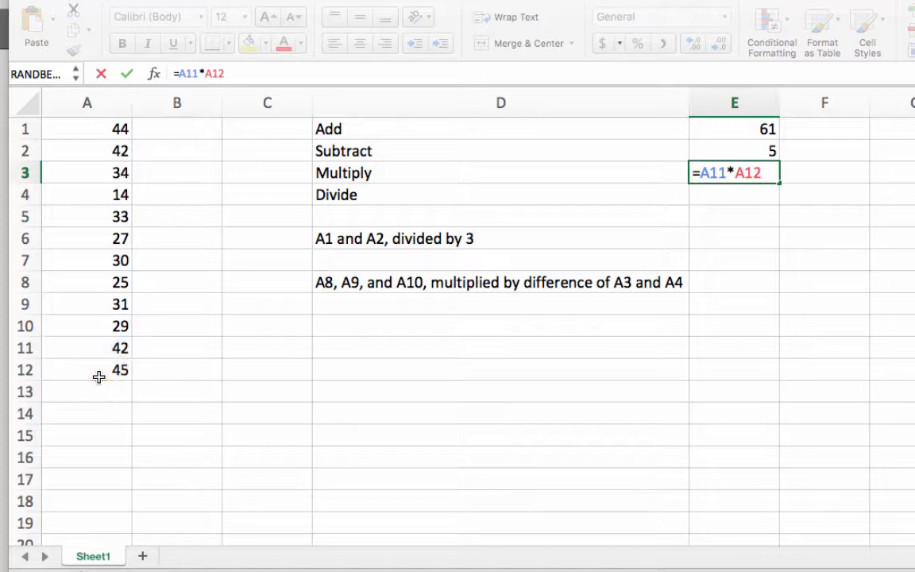
key(Return)
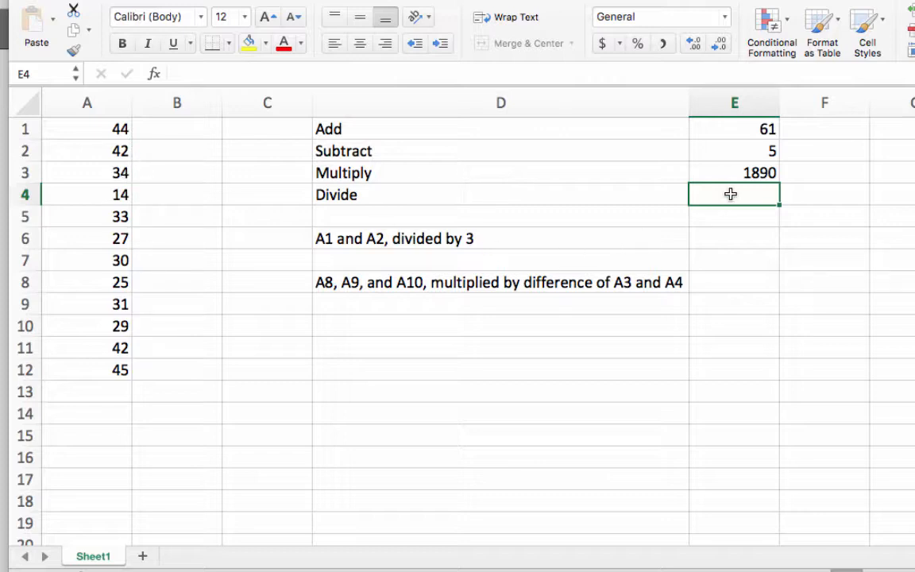
- Divide A3 by A4 with the formula =A3/A4 in cell E4, beside the Divide label
text(=)
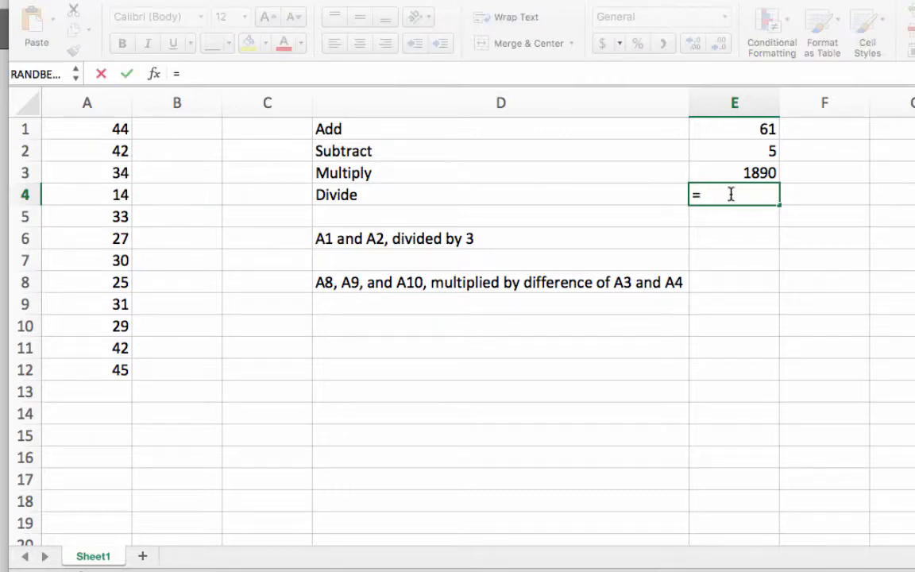
click(97, 176)
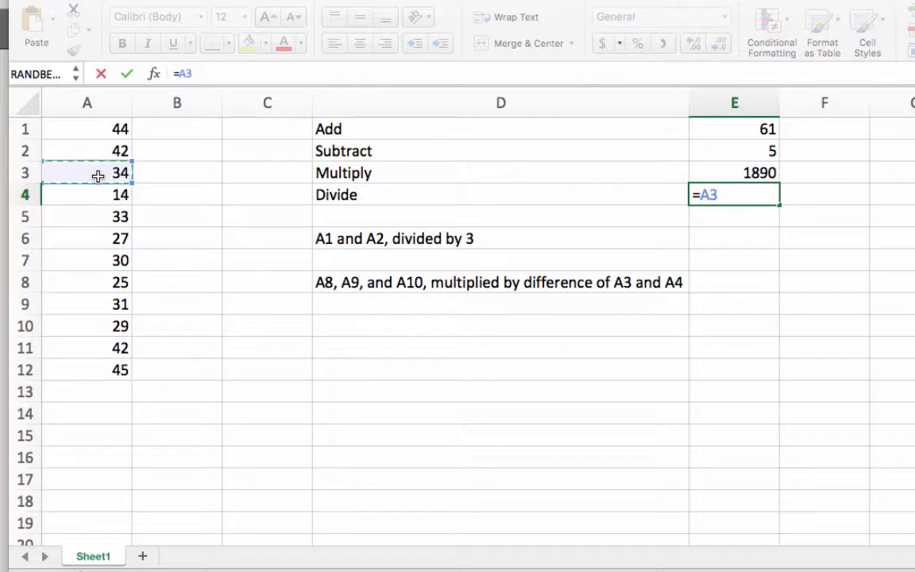
text(/)
click(96, 192)
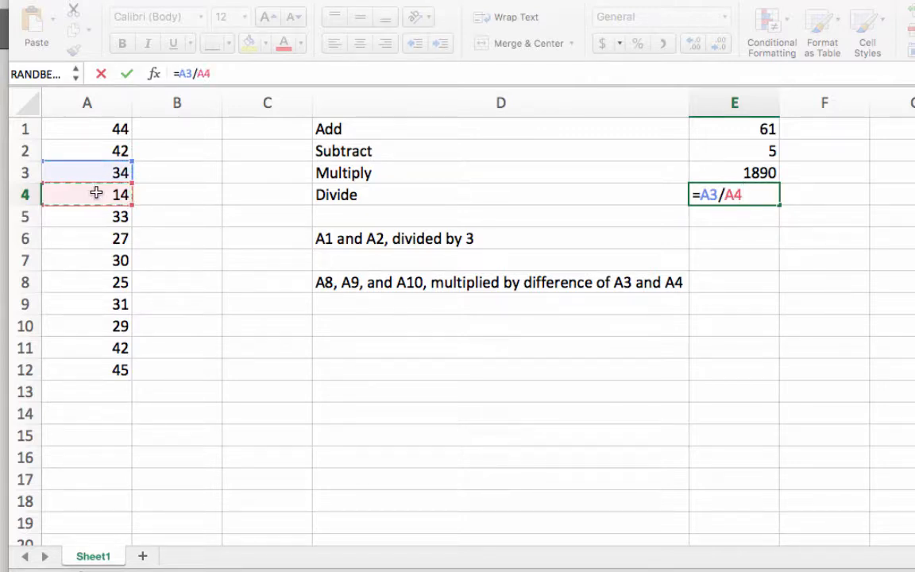
key(Return)
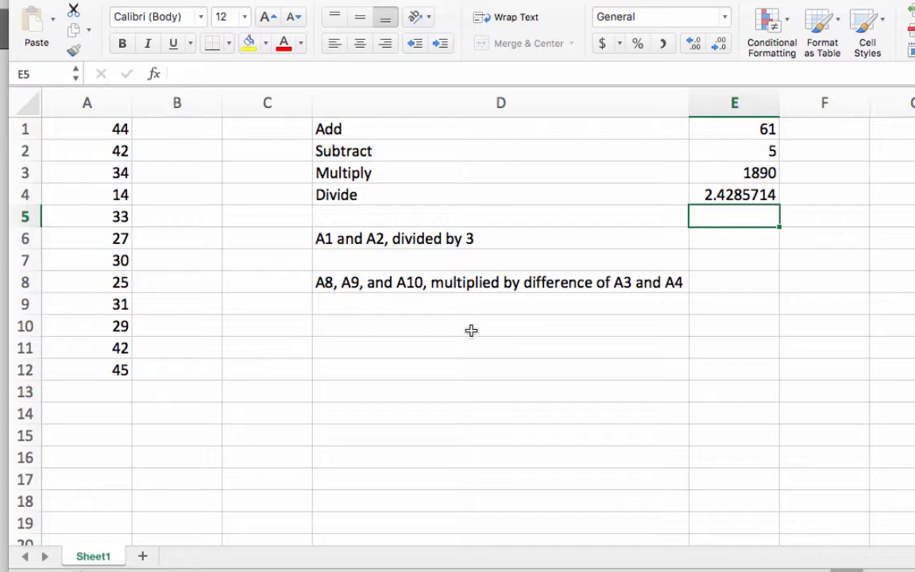
- Enter the formula =A1+A2/3 without parentheses in cell E6, and review its order of operations
click(729, 239)
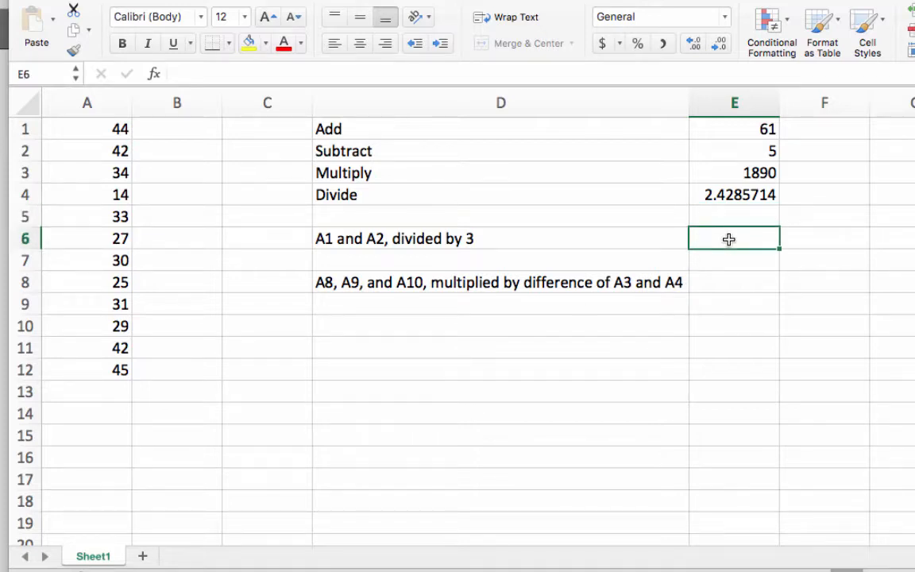
text(=)
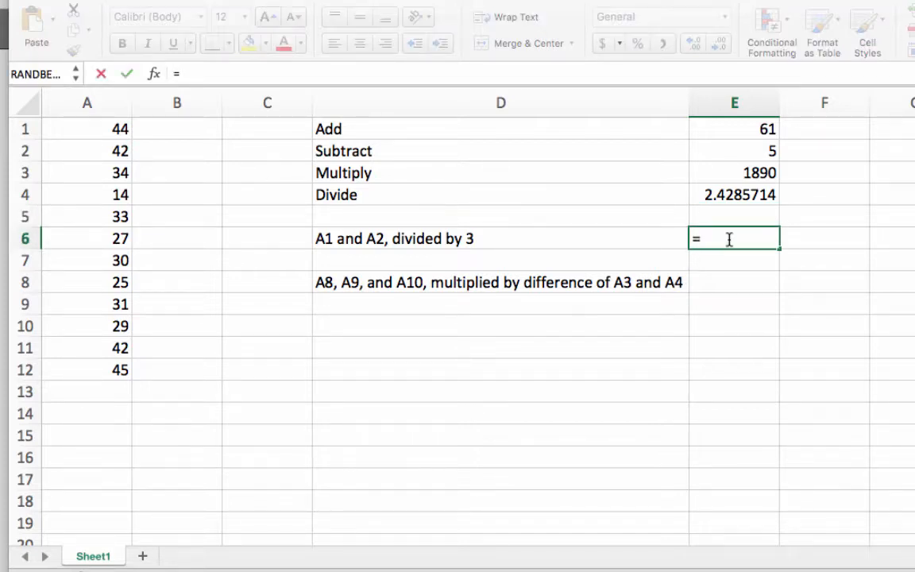
click(119, 128)
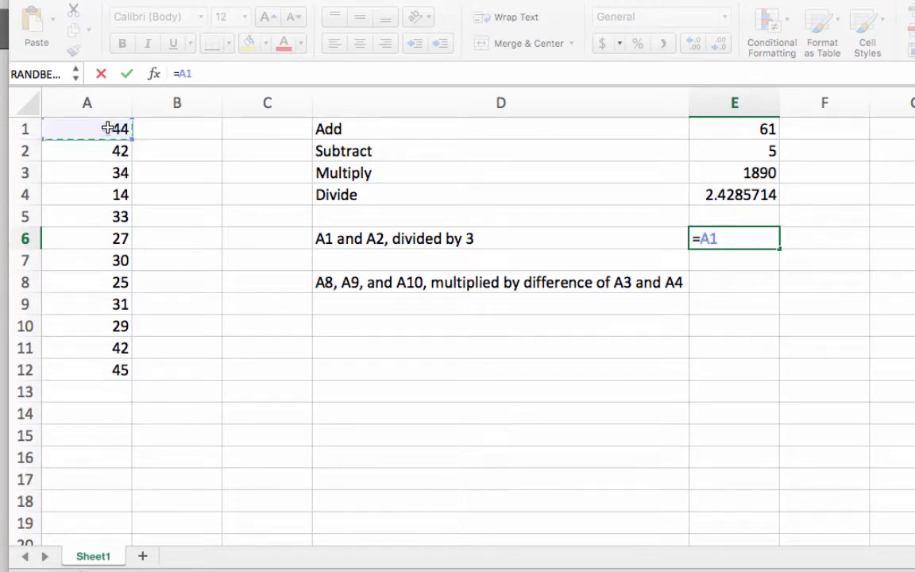
text(+)
click(98, 150)
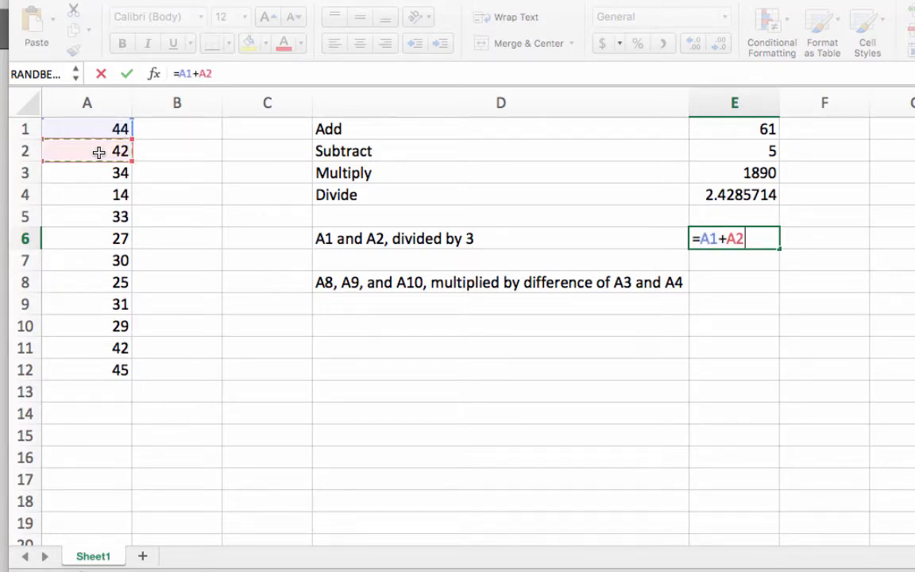
text(/3)
key(Return)
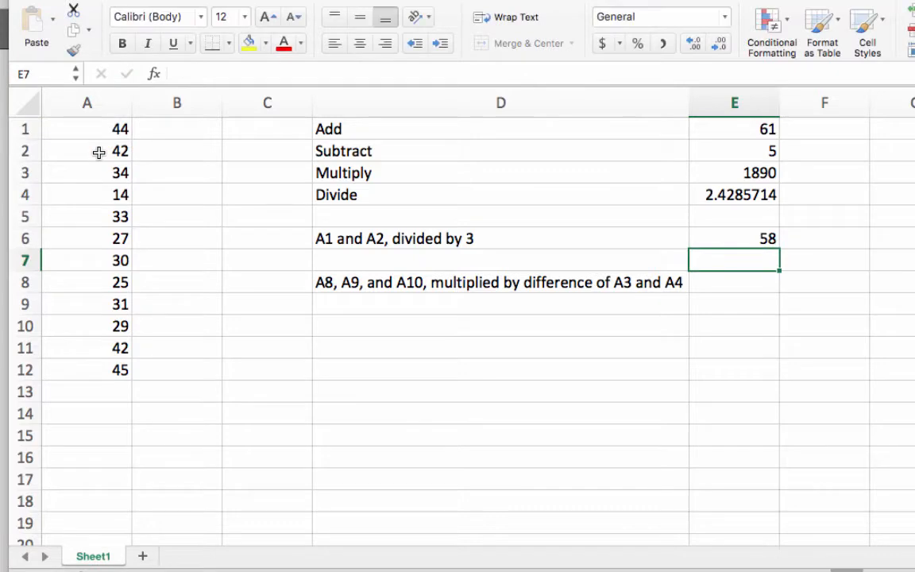
click(706, 237)
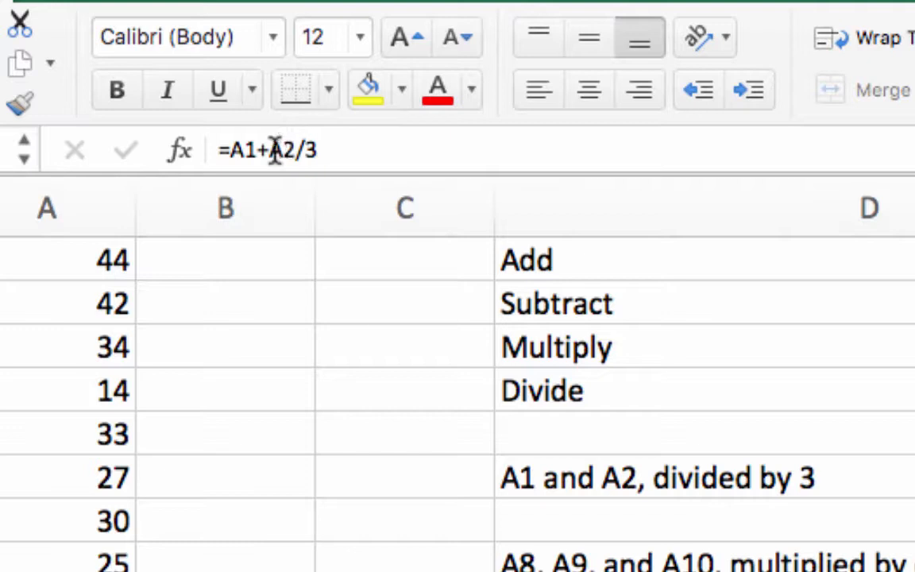
click(96, 291)
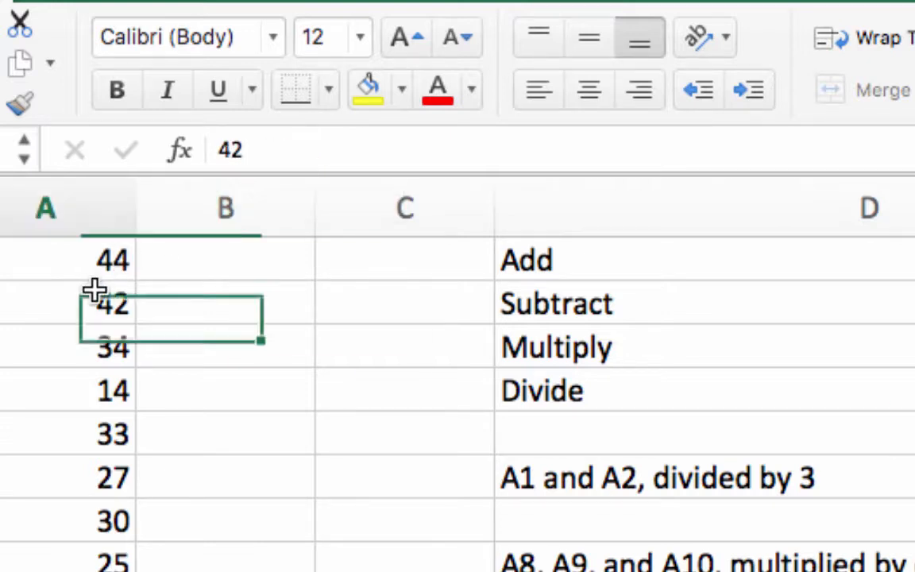
click(913, 477)
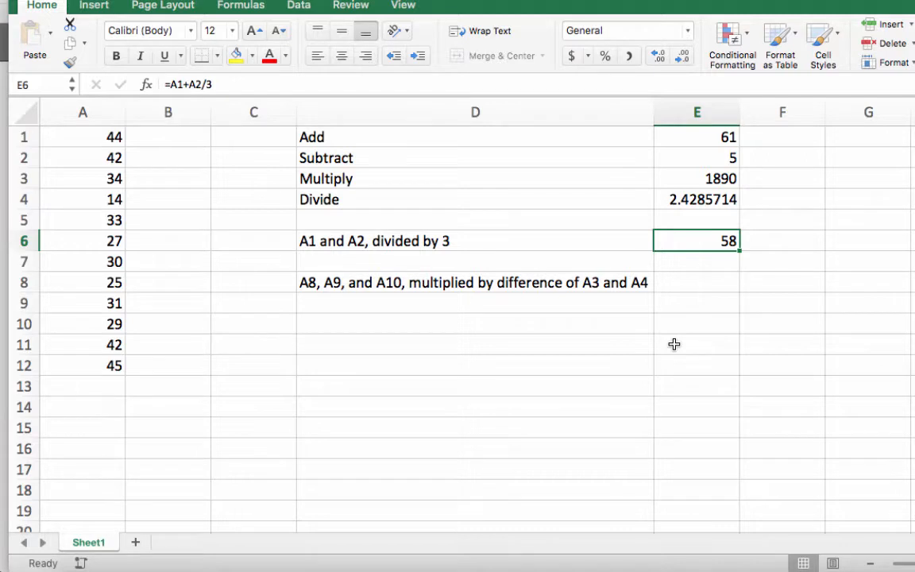
- Enter the parenthesised formula =(A1+A2)/3 in cell F6 so the sum is calculated before the division
click(794, 242)
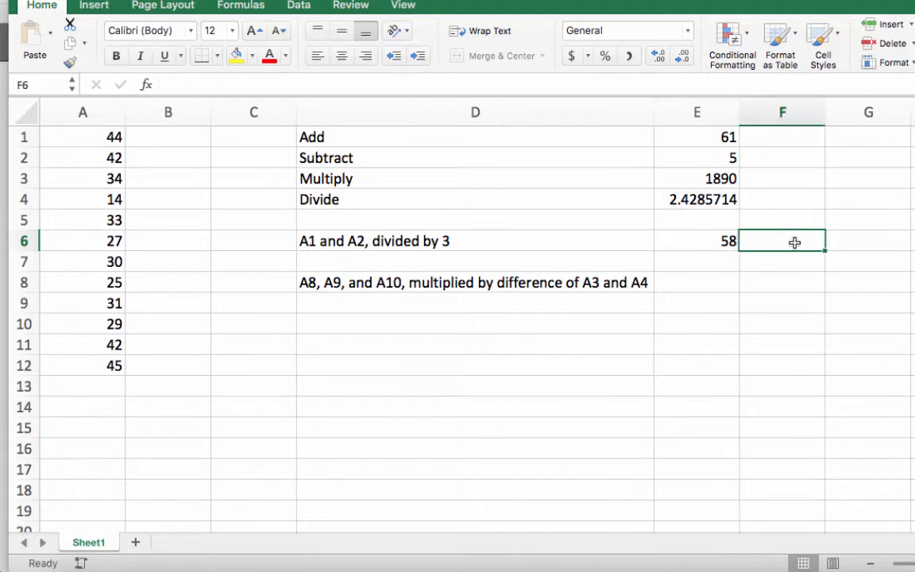
text(=)
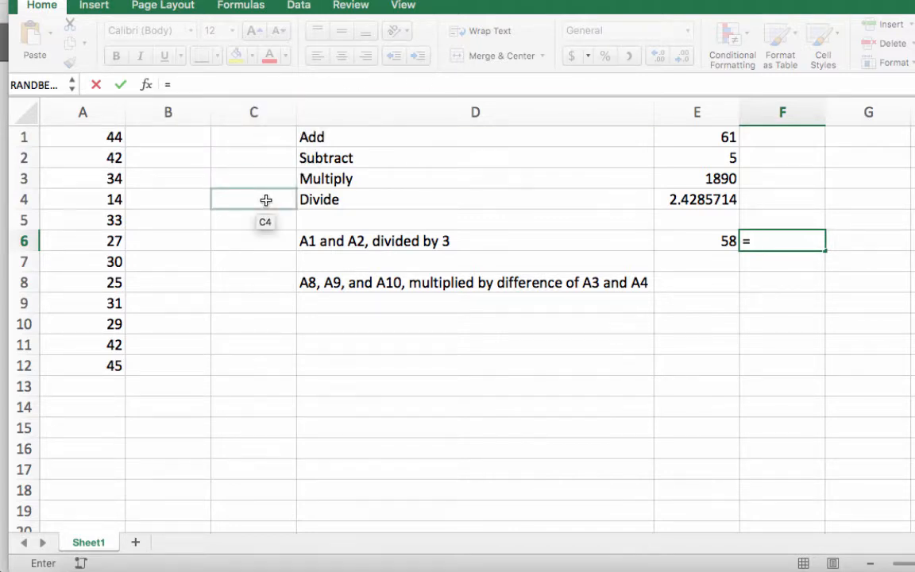
text(()
click(100, 138)
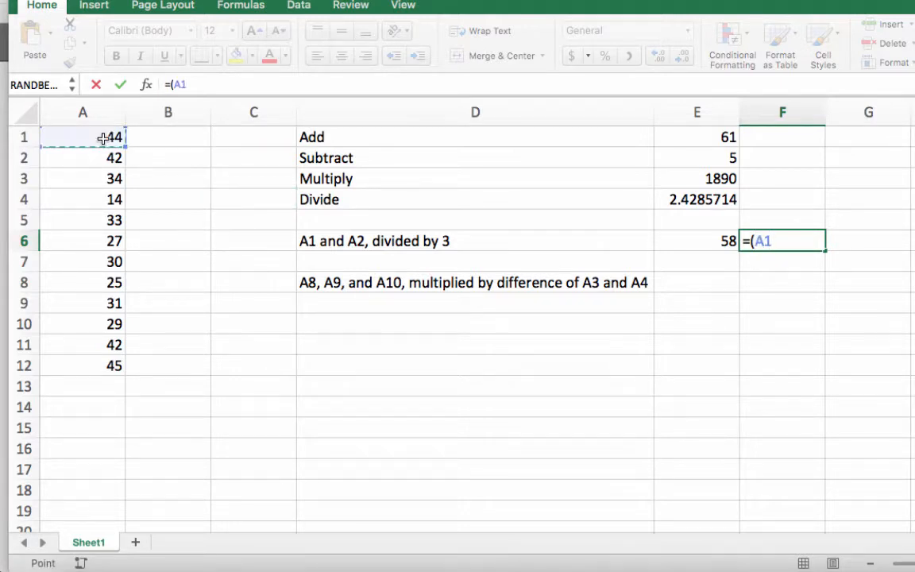
text(+)
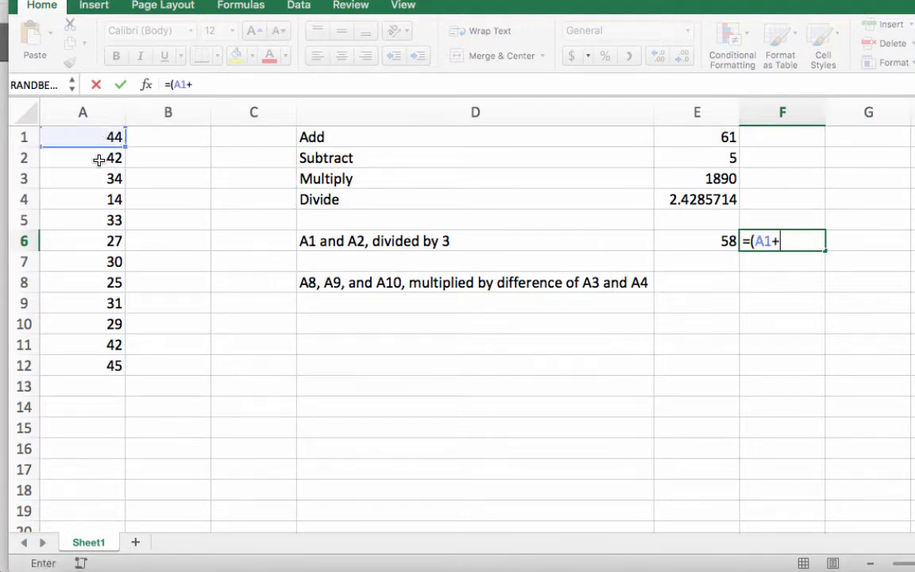
click(99, 158)
text())
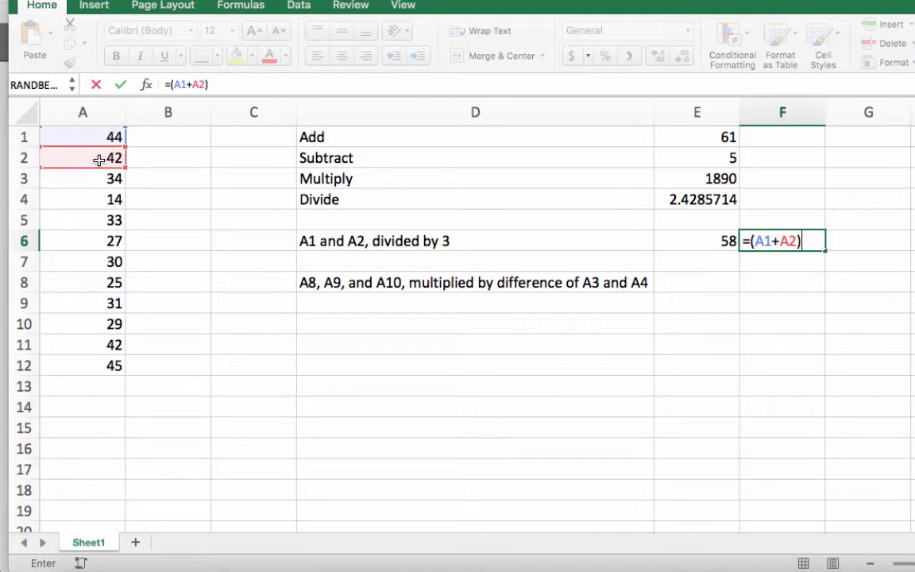
text(/3)
key(Return)
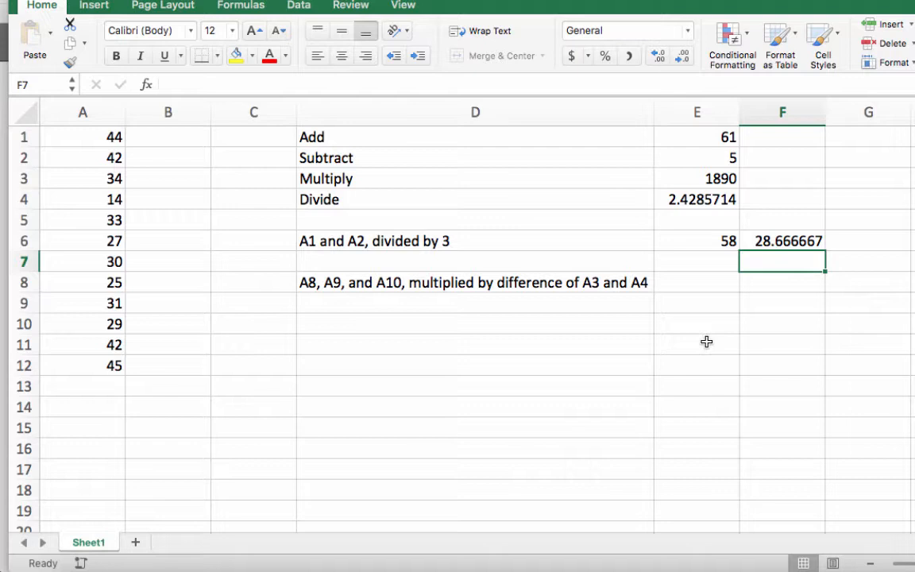
- Enter the formula =(A8+A9+A10)*(A3-A4) in cell E8, multiplying the parenthesised sum by the parenthesised difference
click(512, 277)
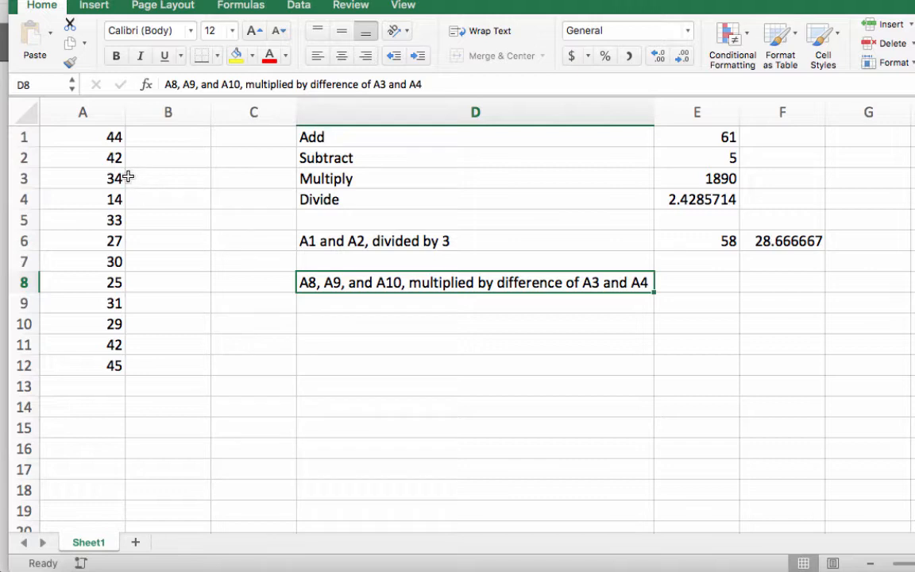
click(675, 280)
text(=)
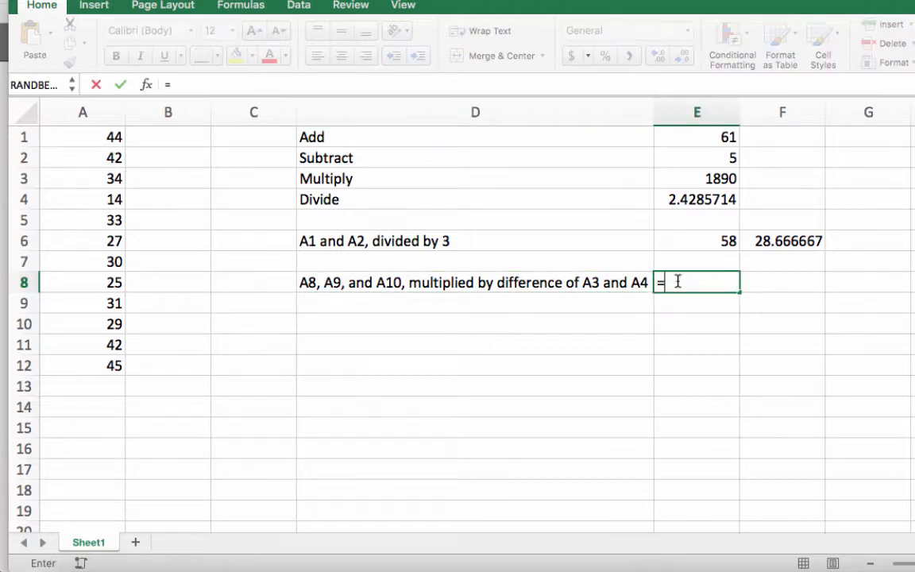
text(()
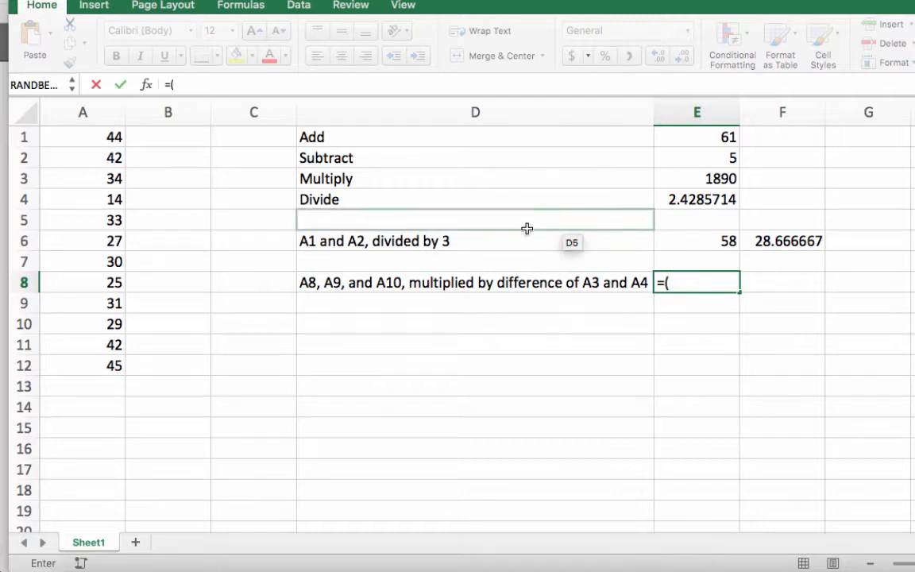
click(88, 284)
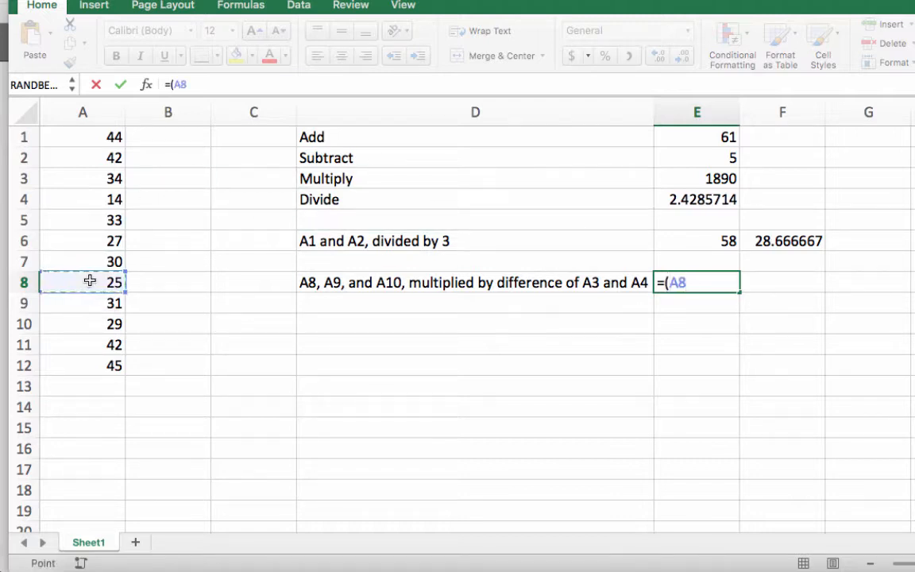
text(+)
click(87, 303)
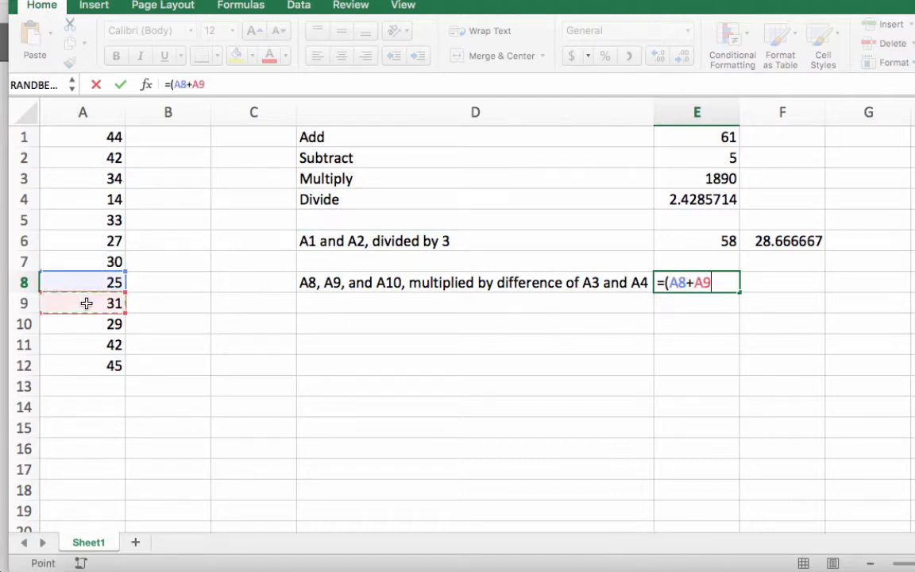
text(+)
click(85, 326)
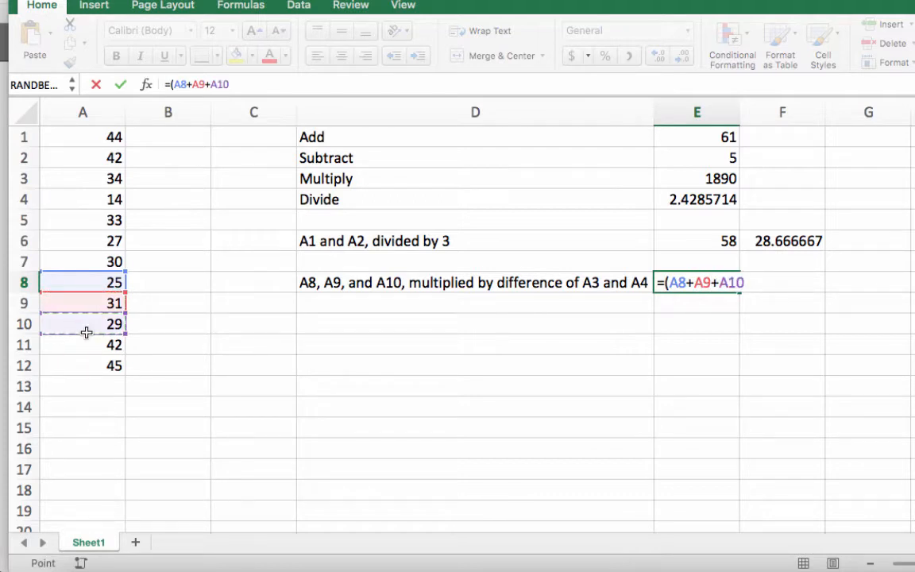
text(_)
key(BackSpace)
text()*()
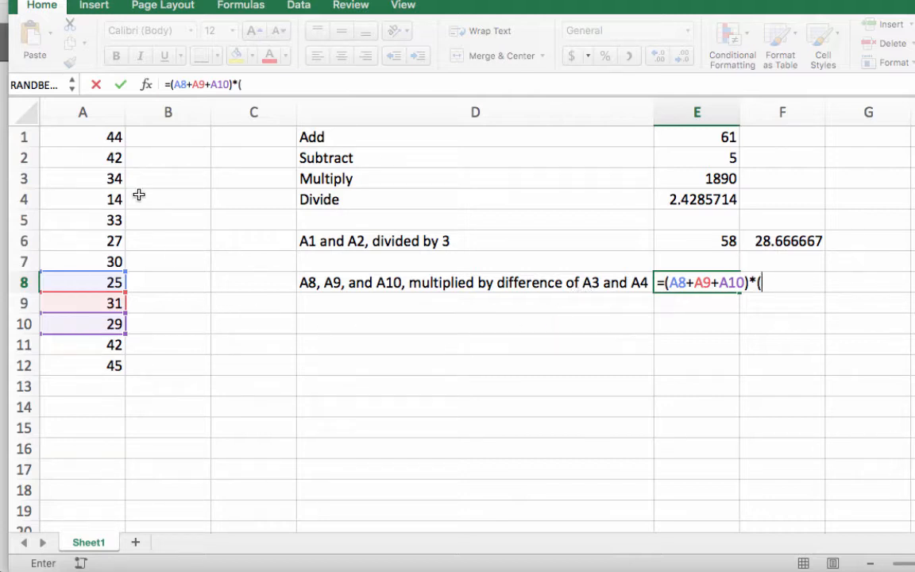
click(101, 179)
text(-)
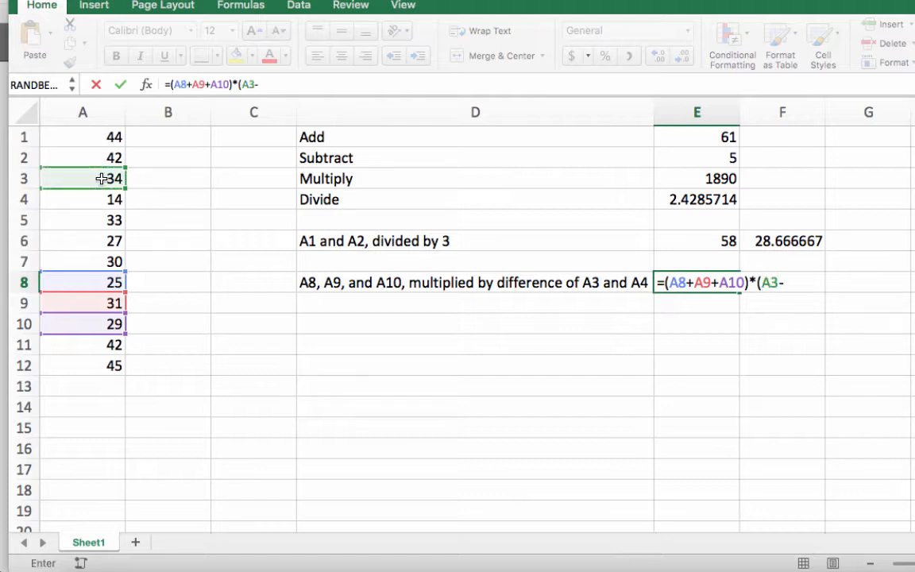
click(98, 199)
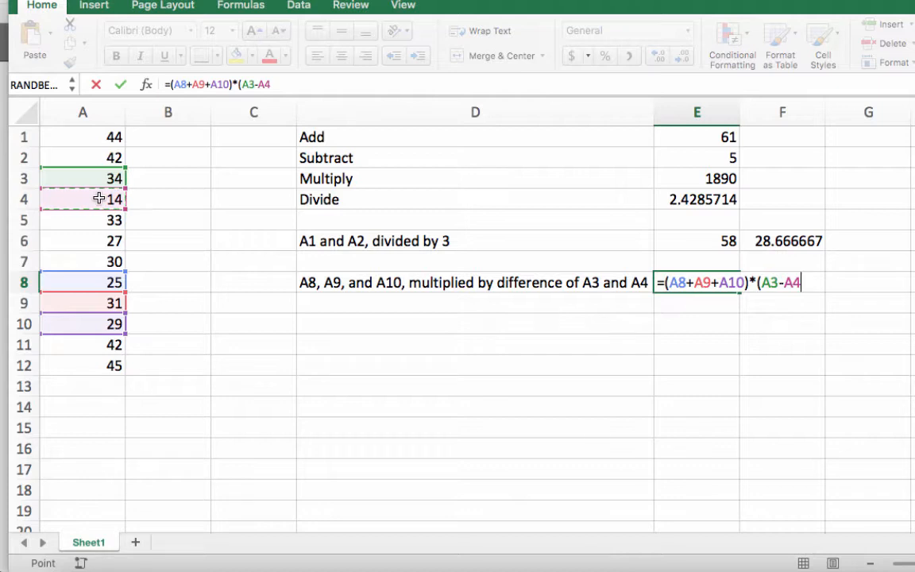
text())
key(Return)
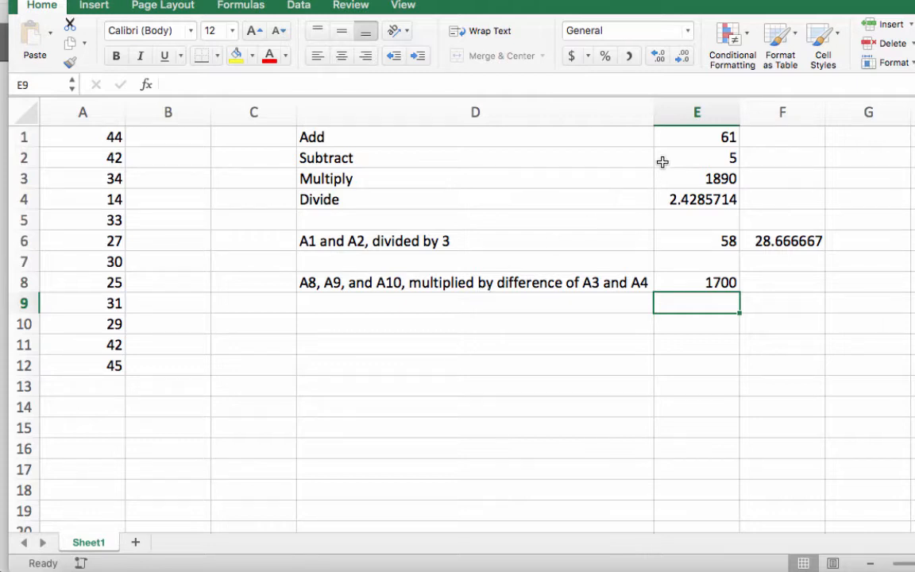
- Set cell A3 to 84 to test how the formulas recalculate, checking the Add formula in E1 before and after the change
click(690, 139)
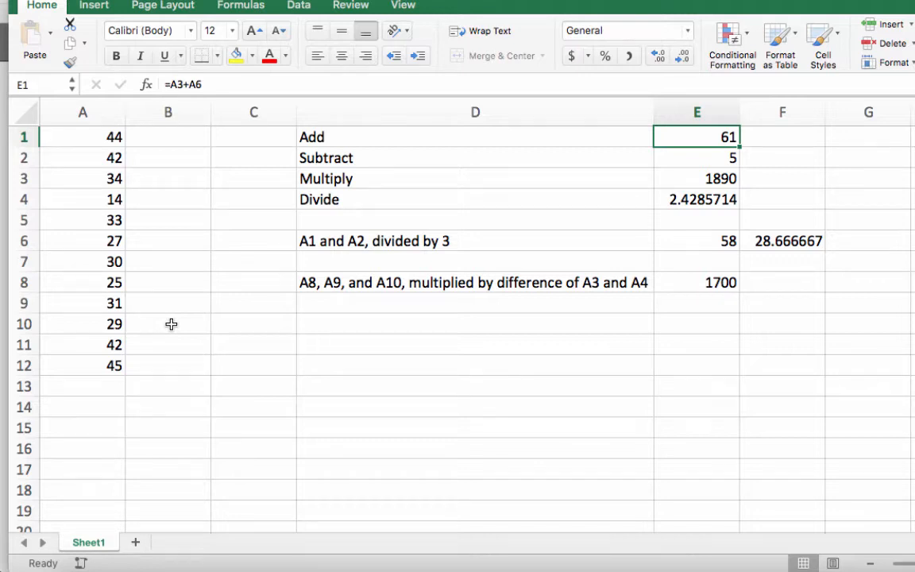
click(76, 176)
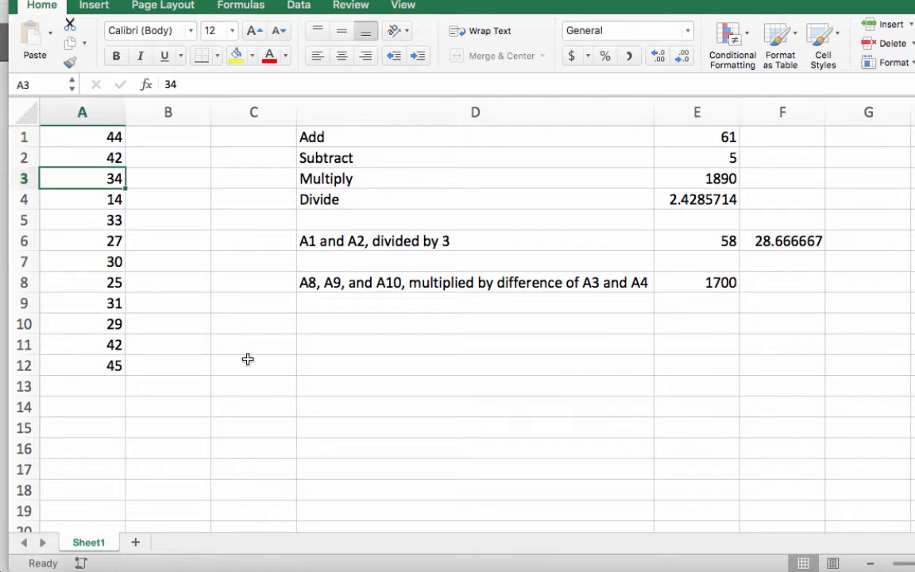
text(84)
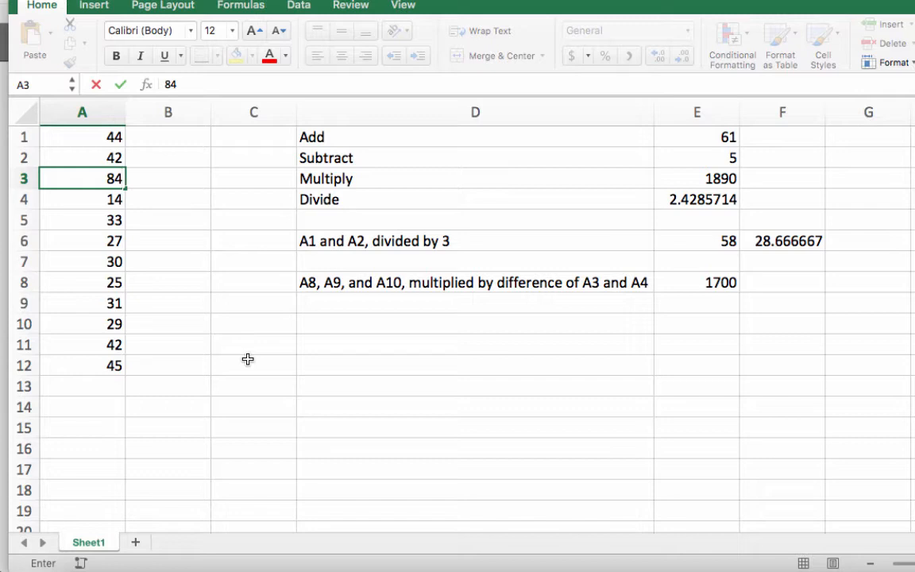
key(Return)
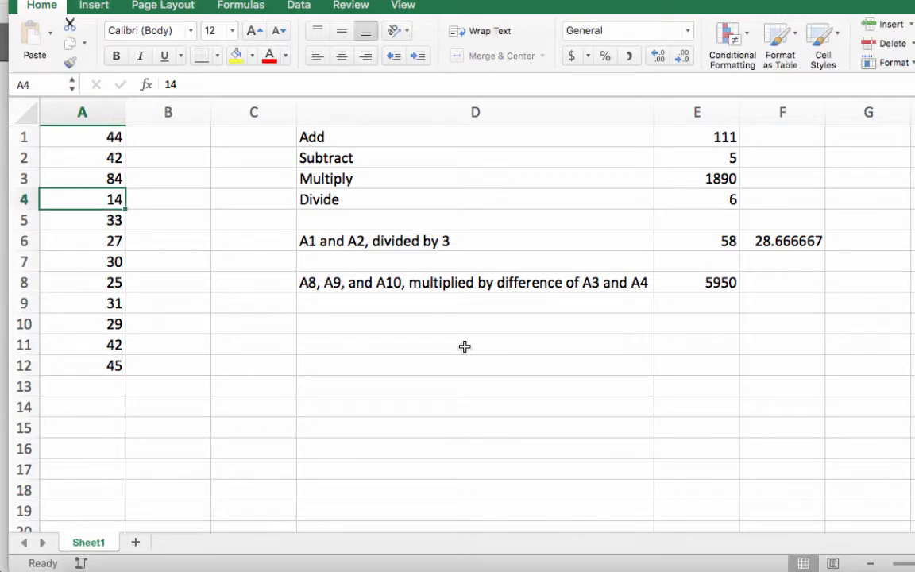
click(714, 135)
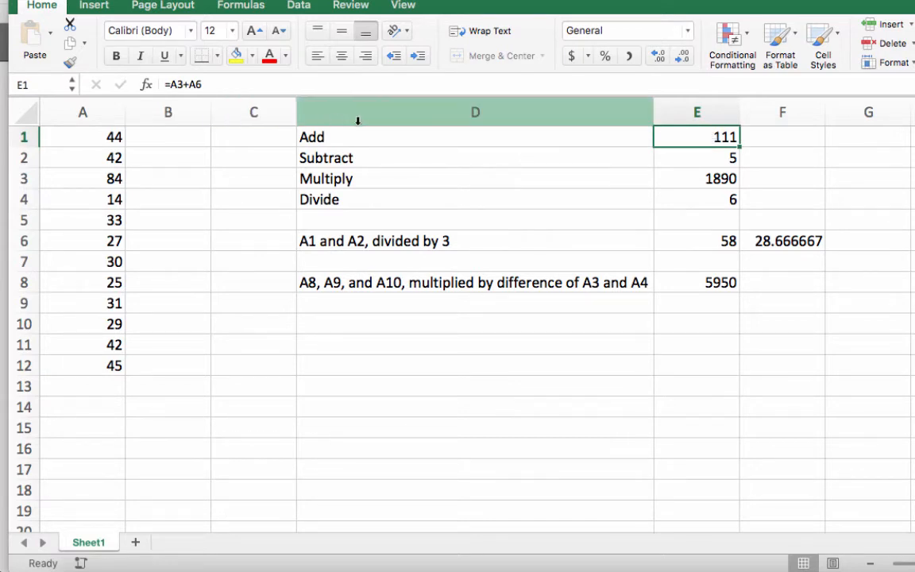
- Set cell A3 back to 34 and check the Divide and Multiply formulas in E4 and E3
click(114, 178)
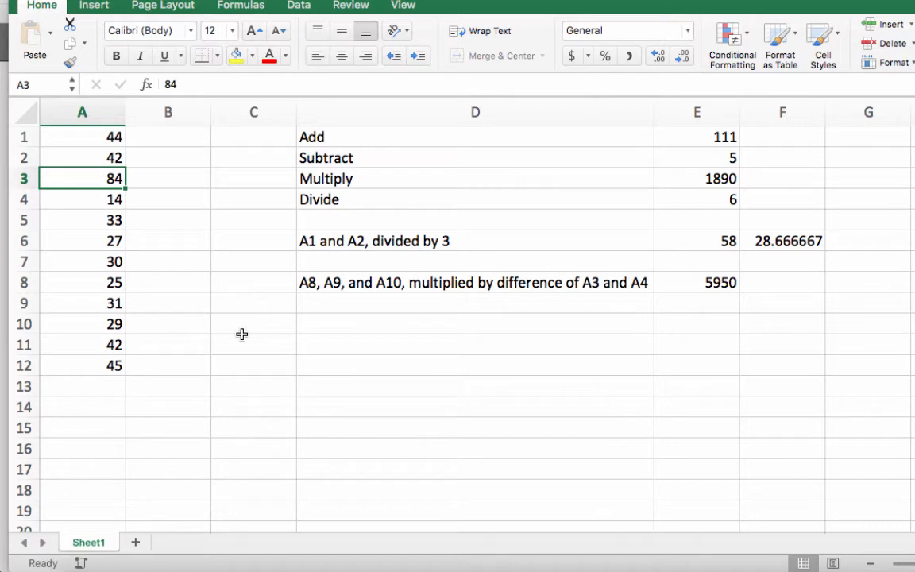
text(34)
key(Return)
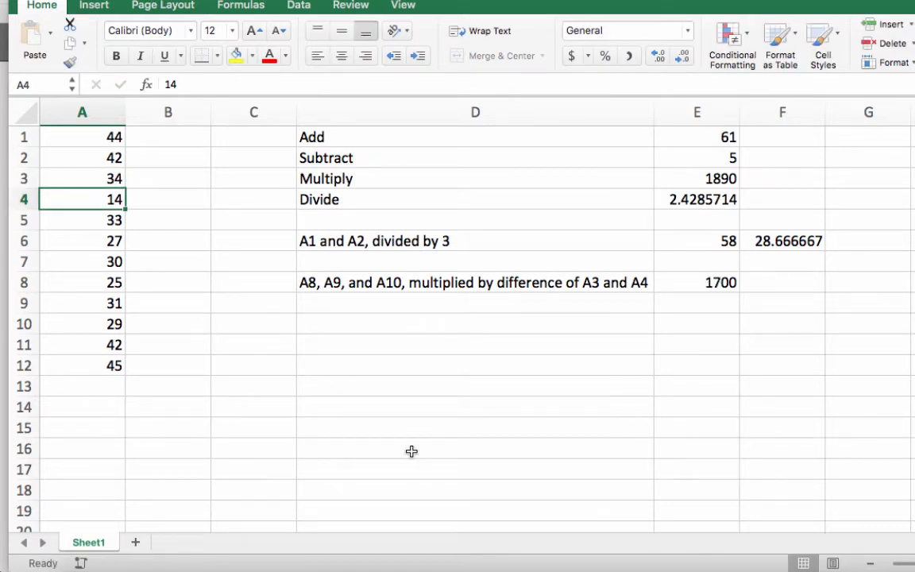
click(698, 199)
click(702, 179)
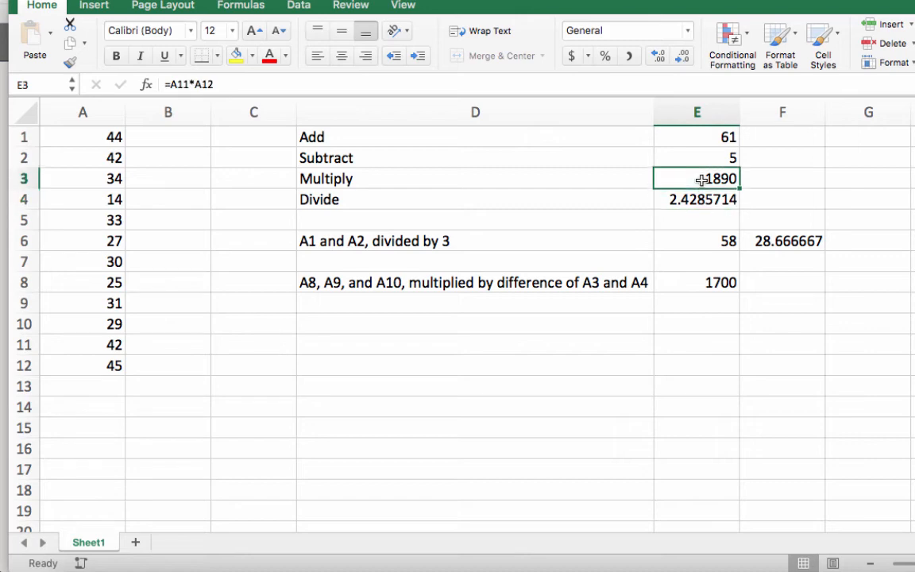